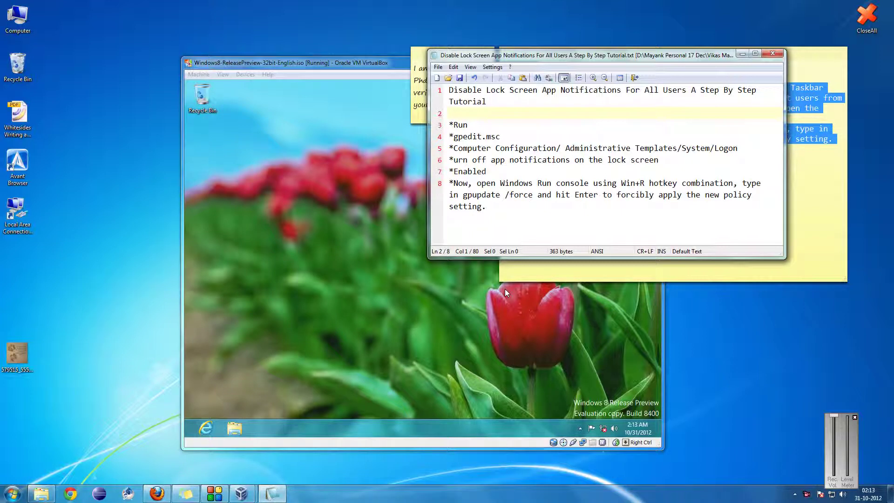
# Step: Finish reviewing the tutorial notes in Notepad++ and bring the Windows 8 VM to the front
pyautogui.click(133, 275)
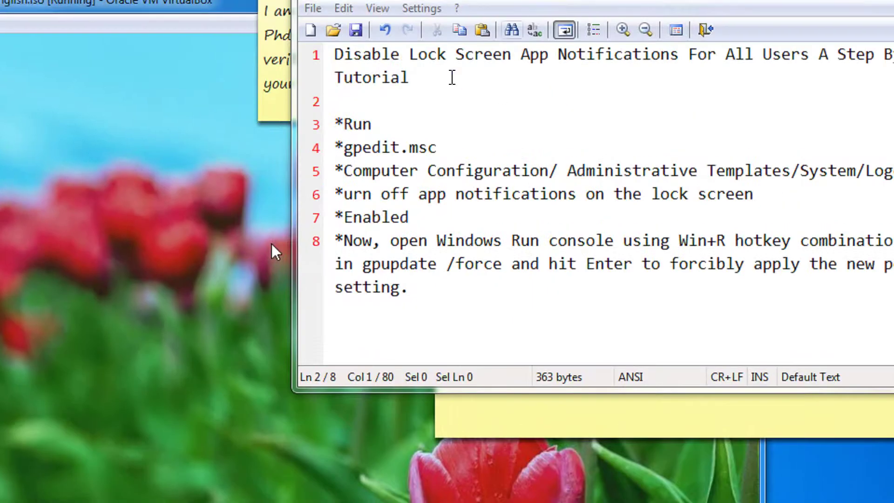
pyautogui.click(450, 67)
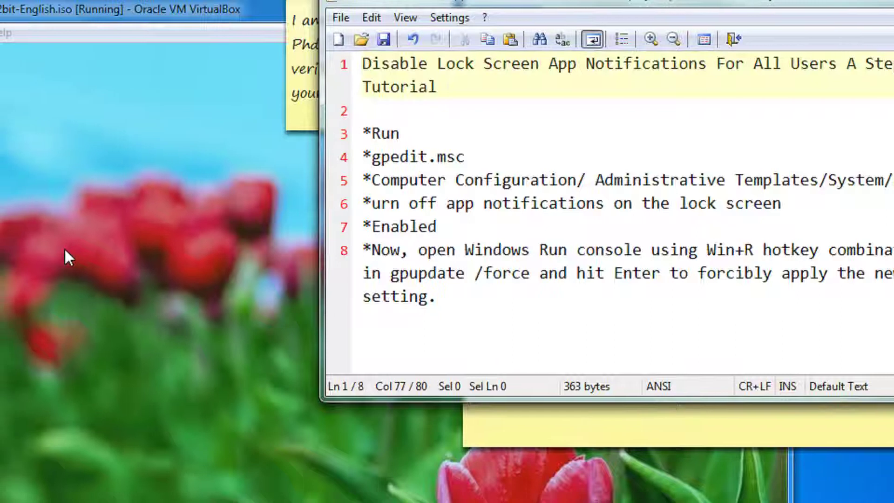
pyautogui.click(64, 248)
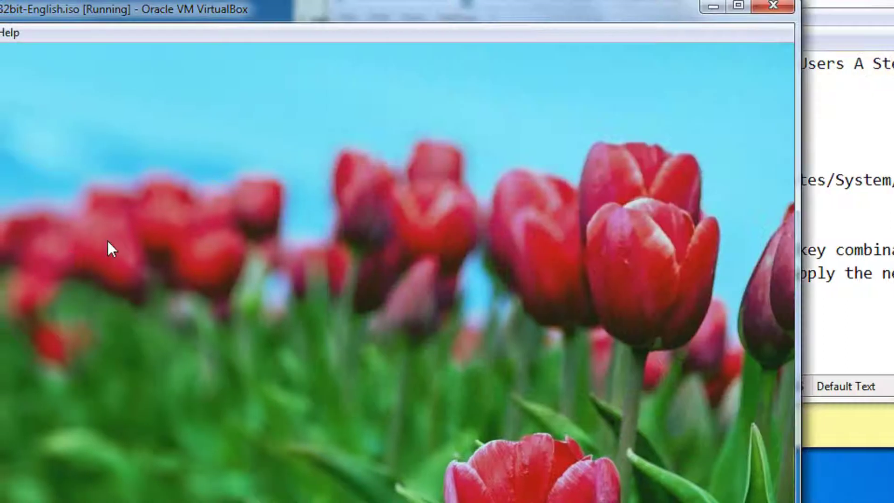
# Step: Dismiss the lock screen, launch Run from Start search and start gpedit.msc from it
pyautogui.click(108, 241)
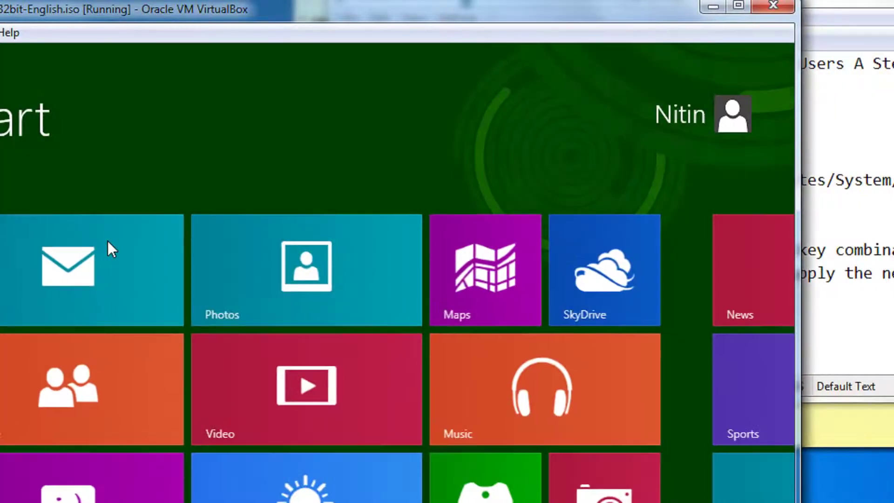
pyautogui.write('run')
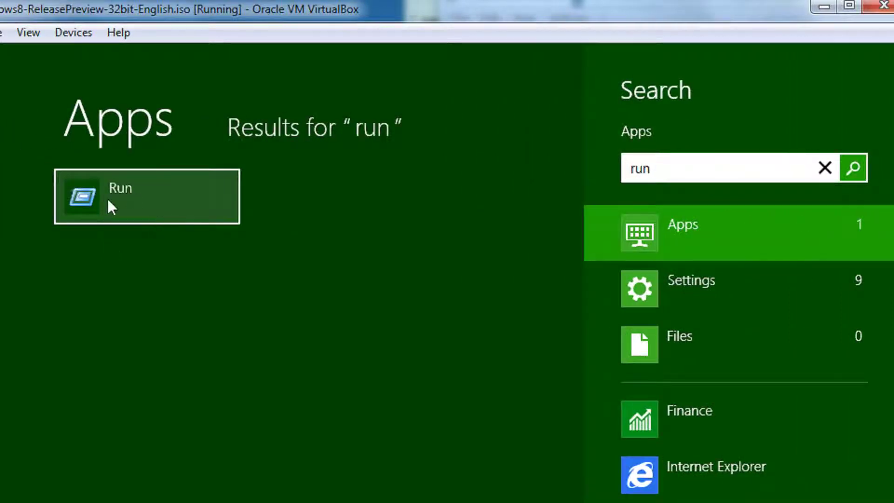
pyautogui.click(107, 198)
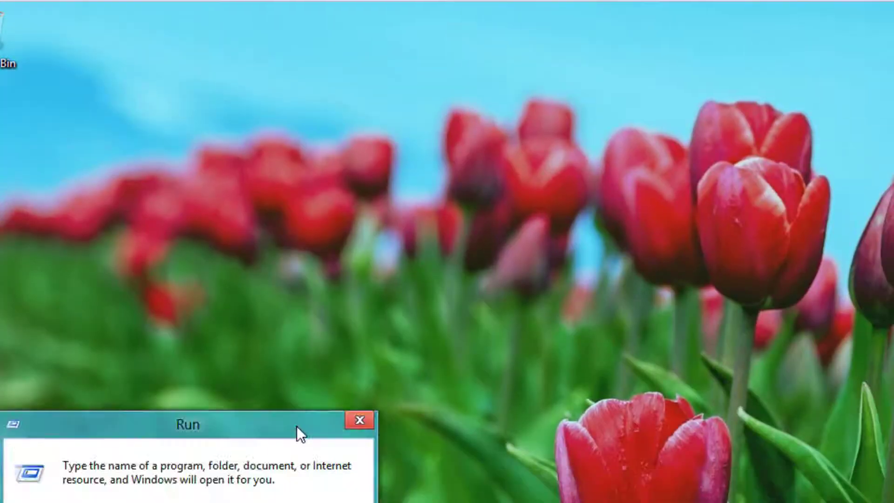
pyautogui.moveTo(297, 426); pyautogui.dragTo(376, 125)
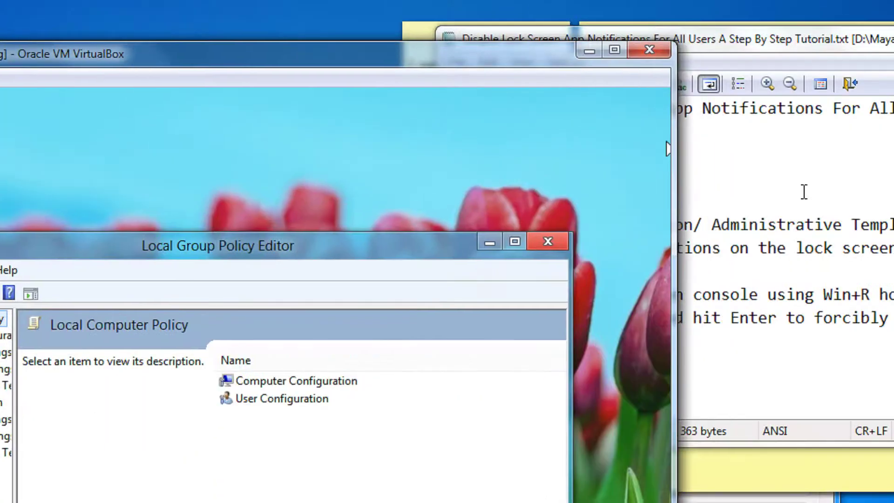
# Step: Expand Computer Configuration > Administrative Templates > System in the policy tree and widen the tree pane
pyautogui.moveTo(488, 226); pyautogui.dragTo(685, 225)
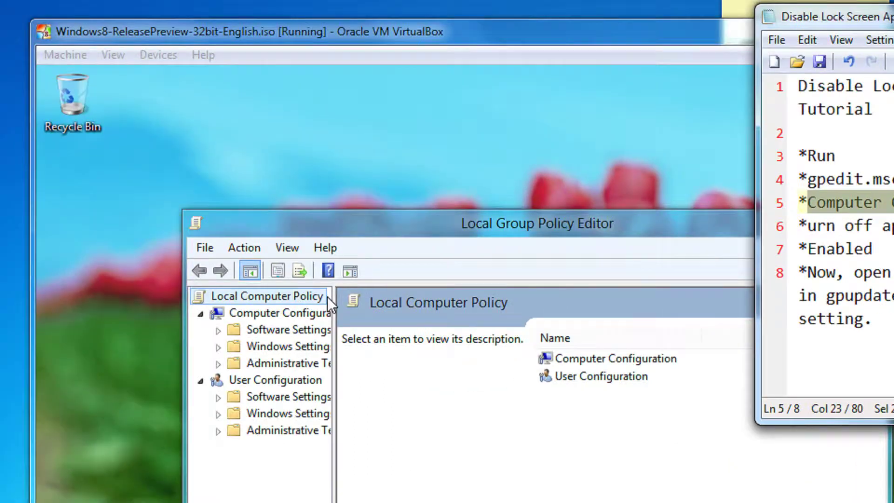
pyautogui.click(305, 312)
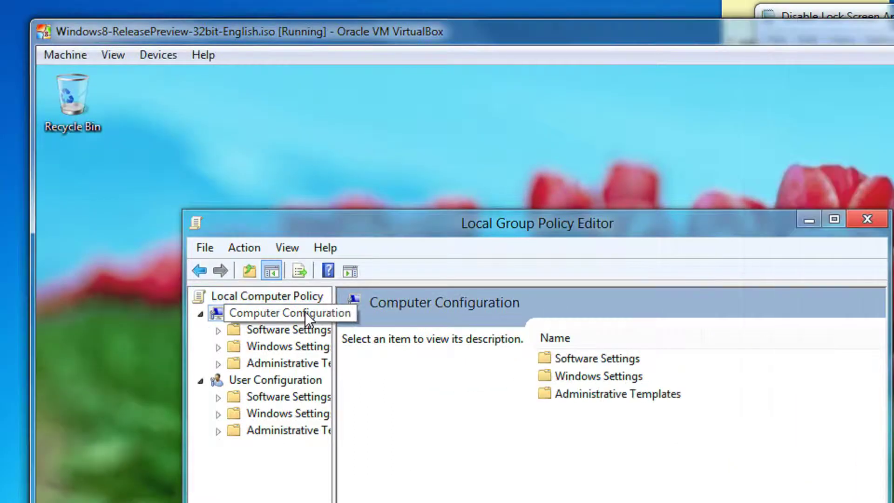
pyautogui.doubleClick(293, 362)
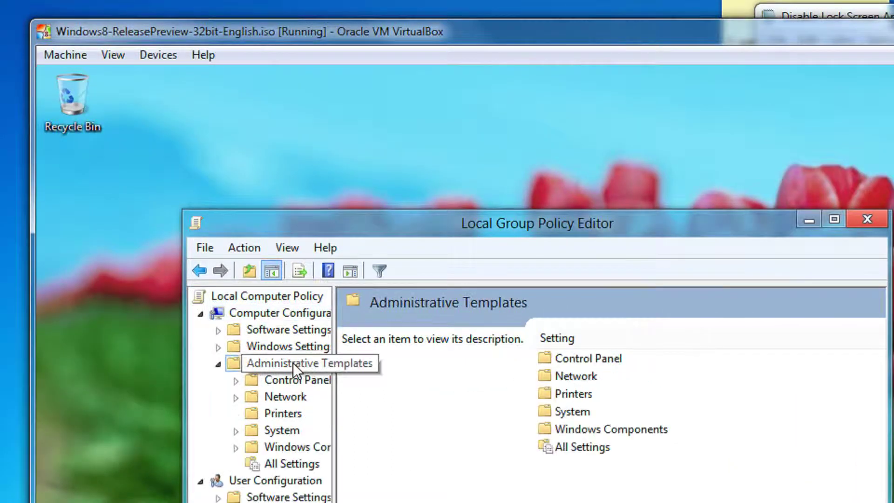
pyautogui.click(282, 428)
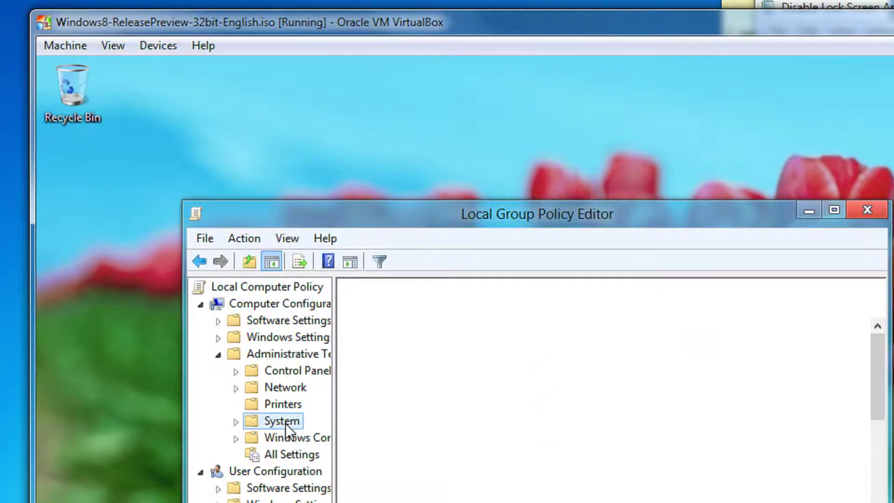
pyautogui.doubleClick(285, 423)
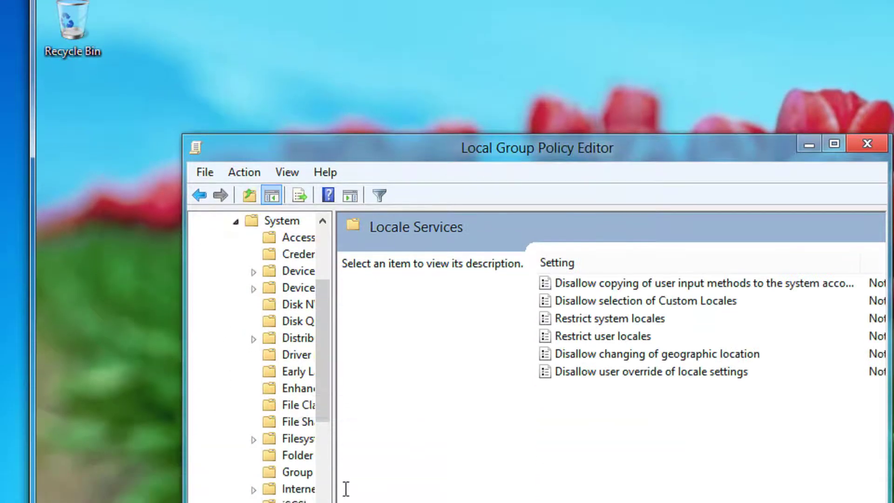
pyautogui.scroll(-3, 298, 445)
pyautogui.click(288, 447)
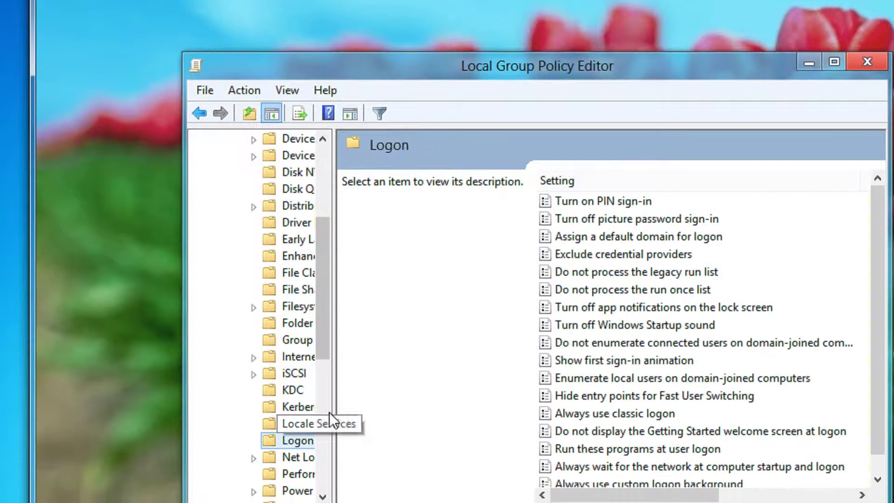
pyautogui.moveTo(334, 412); pyautogui.dragTo(531, 412)
pyautogui.scroll(2, 438, 326)
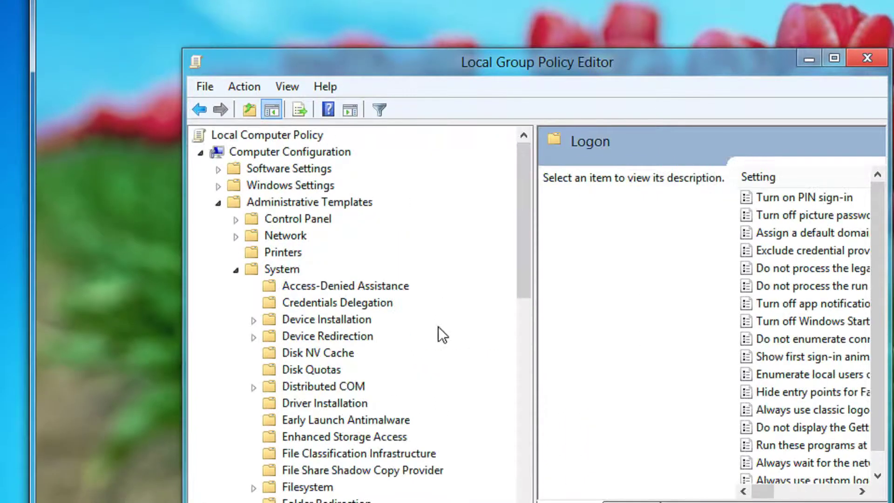
# Step: Select the Logon folder under System and sort its settings alphabetically by name
pyautogui.click(294, 137)
pyautogui.click(315, 150)
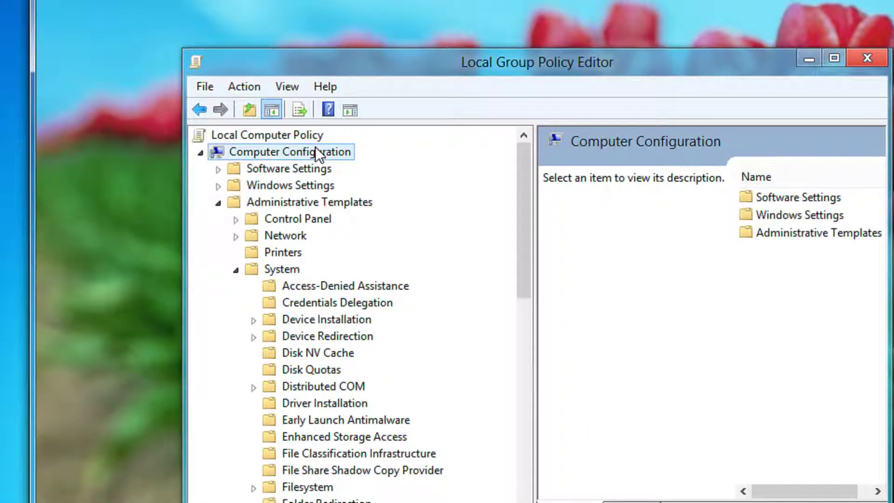
pyautogui.click(311, 203)
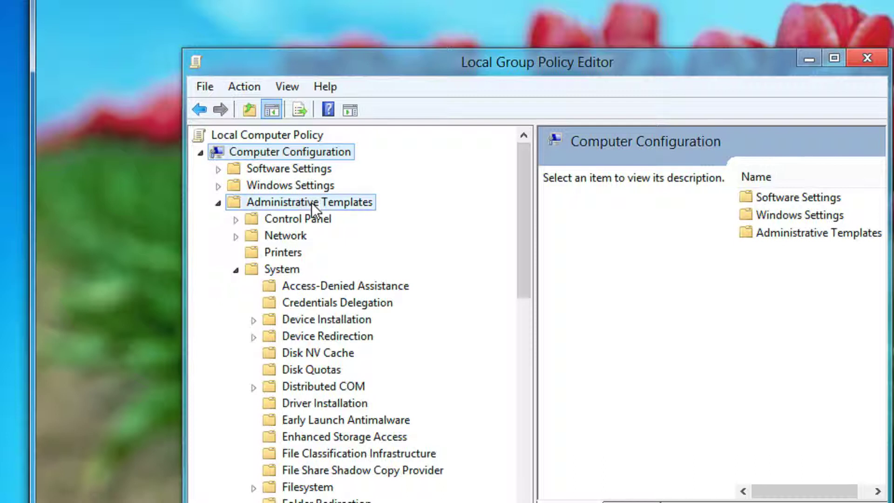
pyautogui.click(282, 268)
pyautogui.scroll(-4, 279, 269)
pyautogui.scroll(-2, 279, 269)
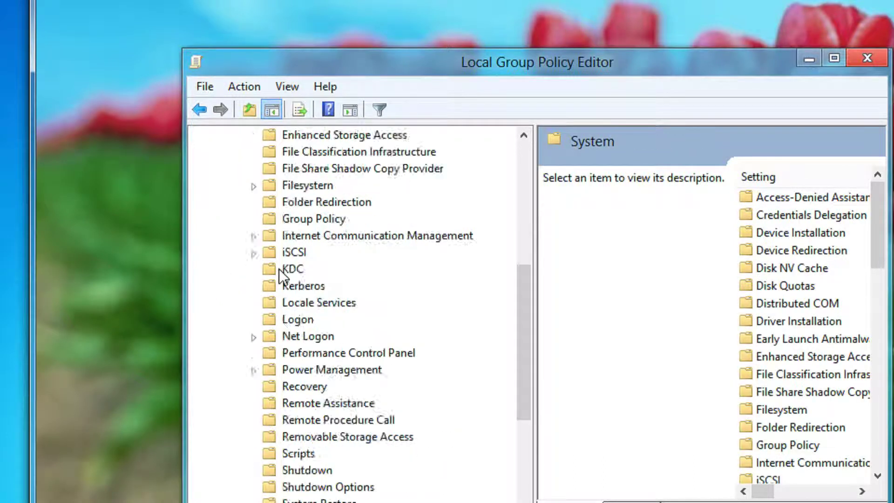
pyautogui.scroll(-1, 279, 270)
pyautogui.click(294, 270)
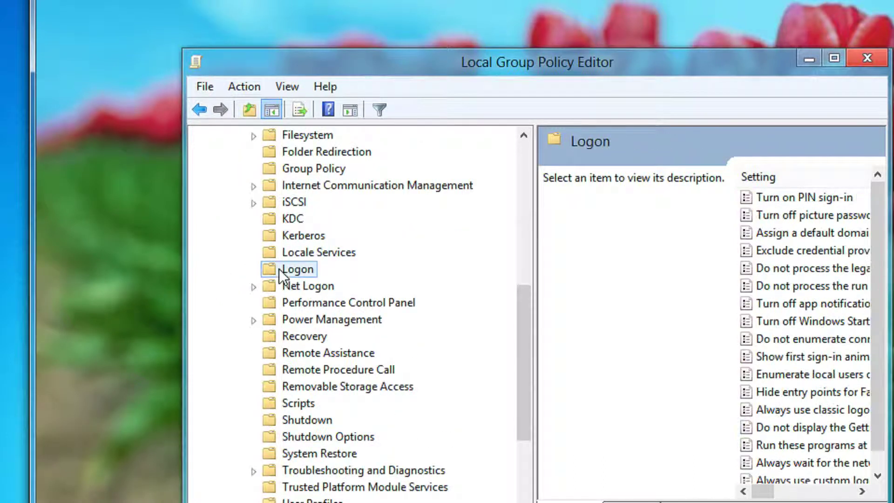
pyautogui.click(806, 176)
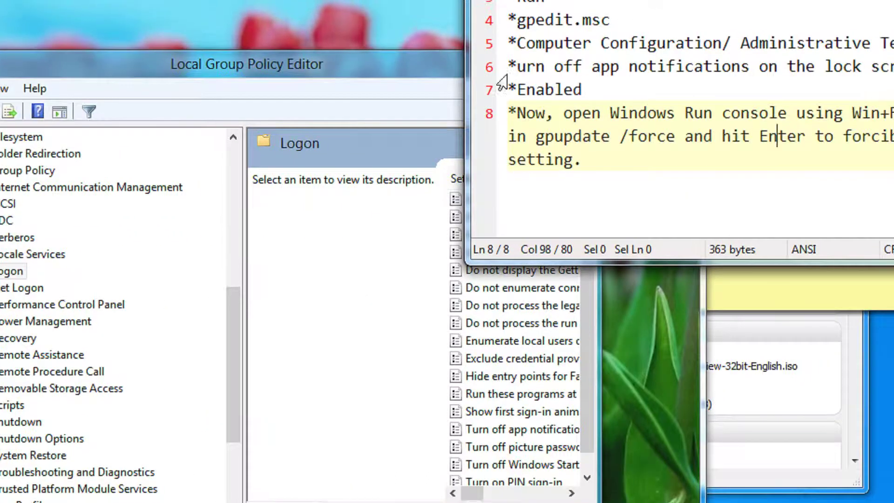
# Step: Select 'Turn off app notifications on the lock screen' and widen the editor so full names show
pyautogui.click(517, 66)
pyautogui.write('T')
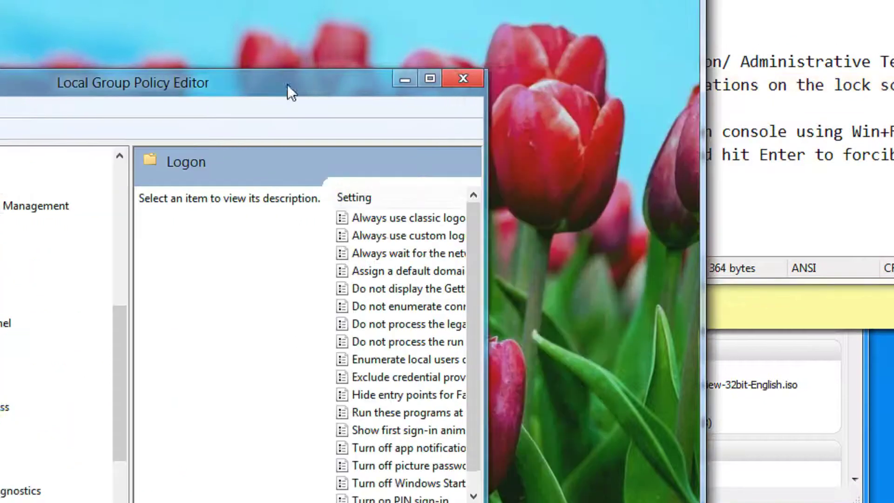
pyautogui.click(411, 275)
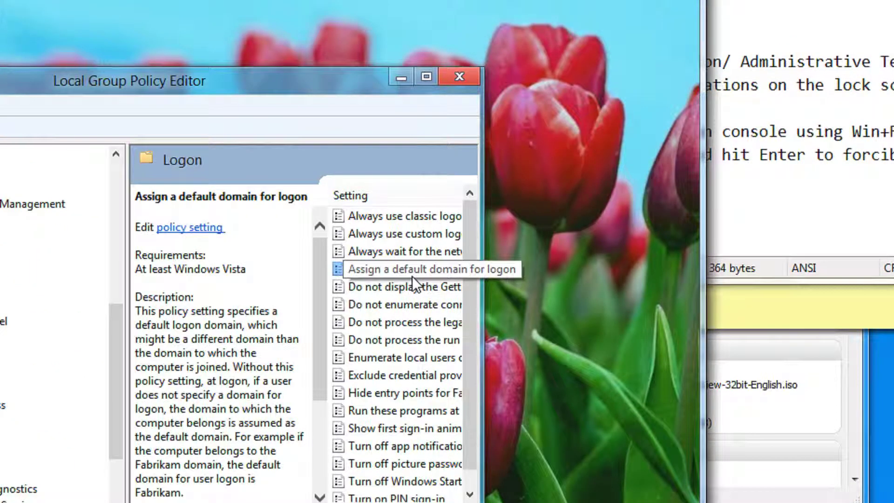
pyautogui.press('t')
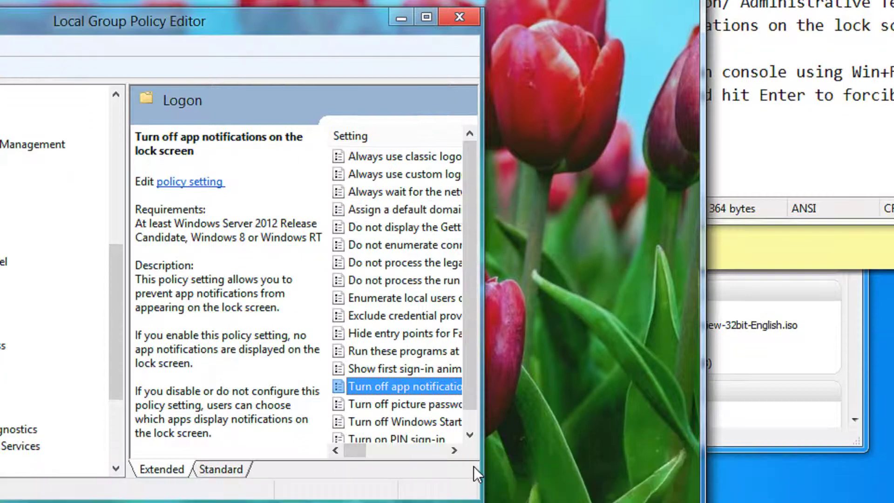
pyautogui.moveTo(481, 467); pyautogui.dragTo(639, 466)
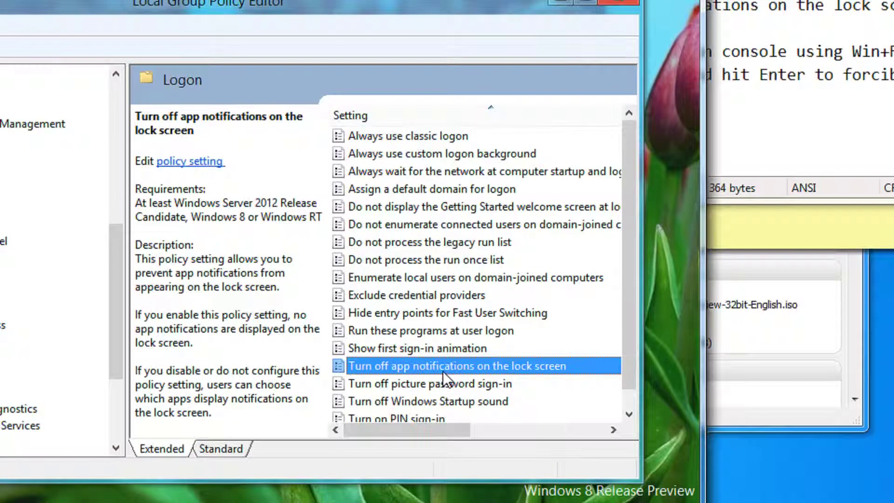
# Step: Set 'Turn off app notifications on the lock screen' to Enabled and close the editor
pyautogui.doubleClick(443, 367)
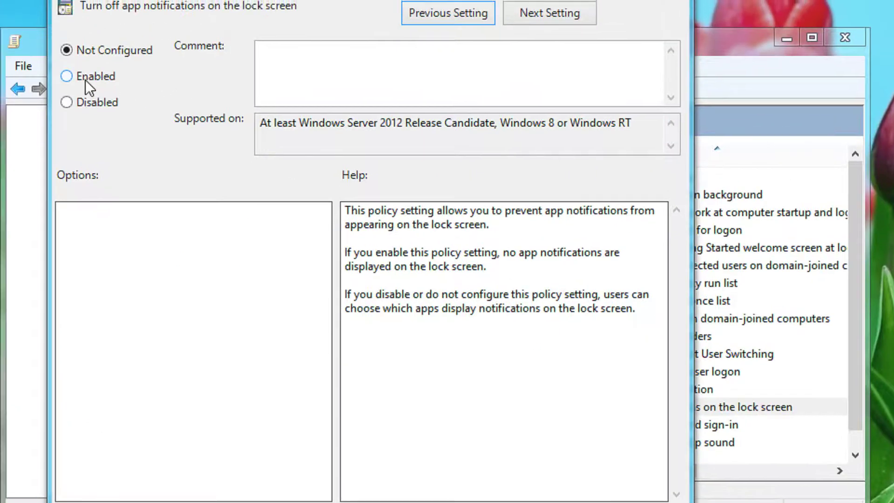
pyautogui.click(86, 79)
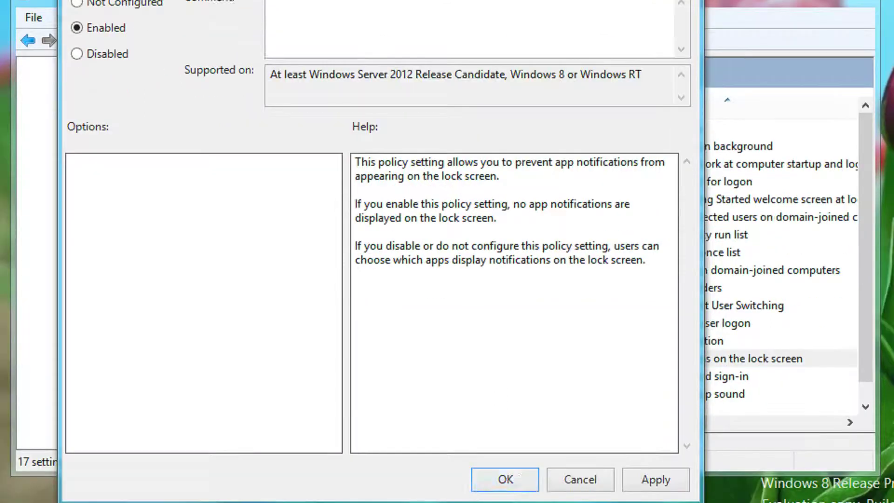
pyautogui.click(505, 450)
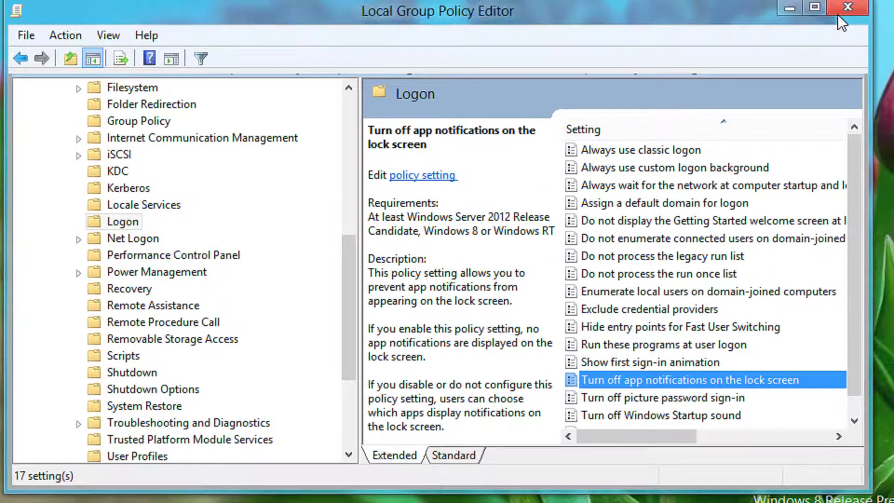
pyautogui.click(847, 8)
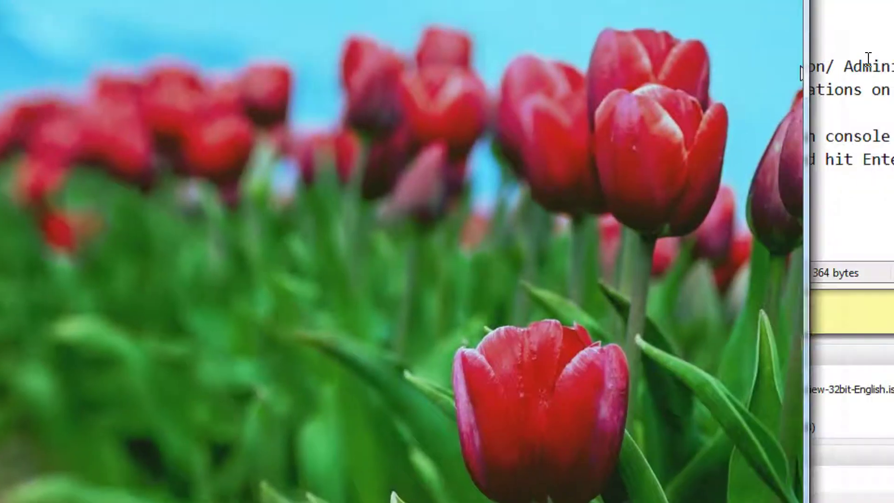
# Step: Reopen Run from Start search with gpupdate /force filled in from autocomplete
pyautogui.press('super')
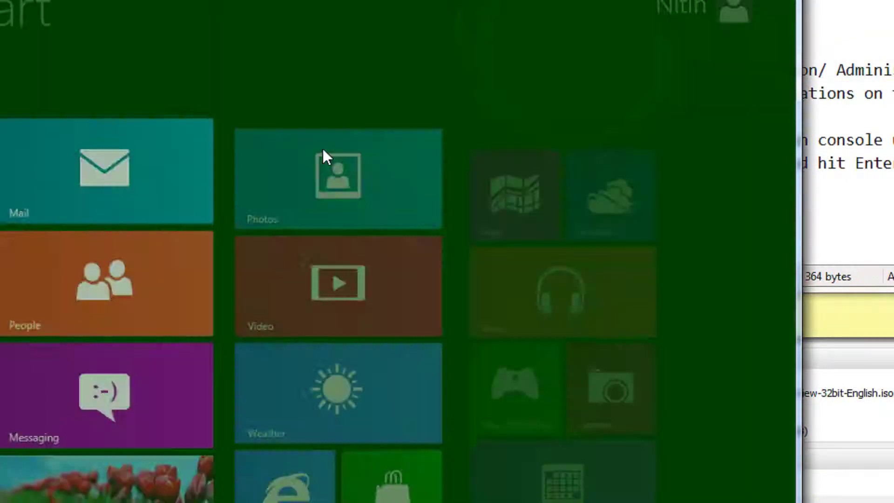
pyautogui.write('run')
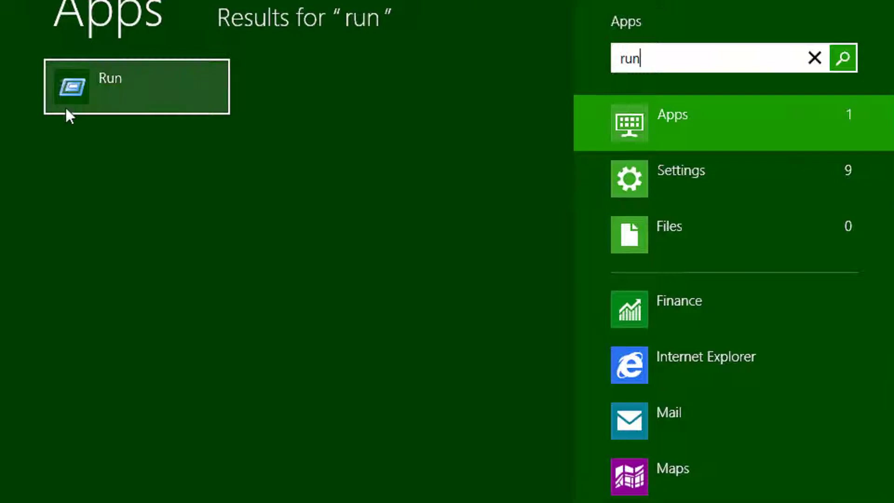
pyautogui.click(107, 89)
pyautogui.moveTo(179, 423); pyautogui.dragTo(363, 126)
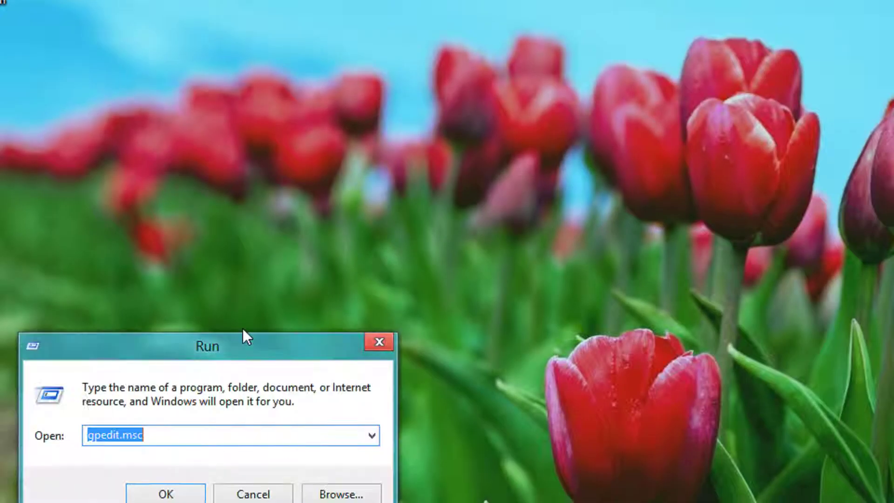
pyautogui.write('gp')
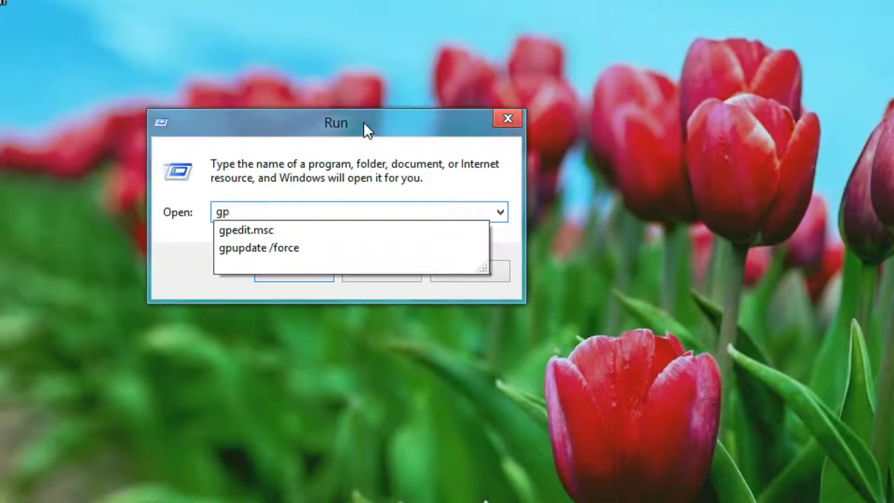
pyautogui.press('Down')
pyautogui.press('Down')
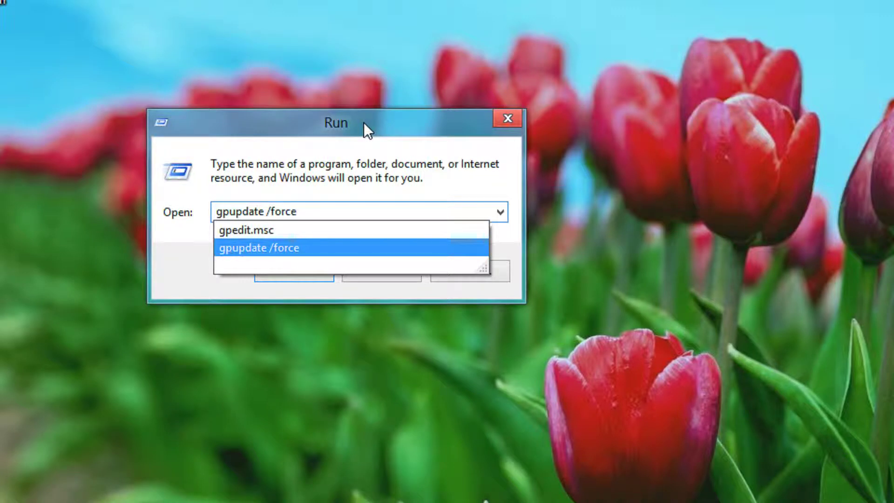
pyautogui.click(369, 212)
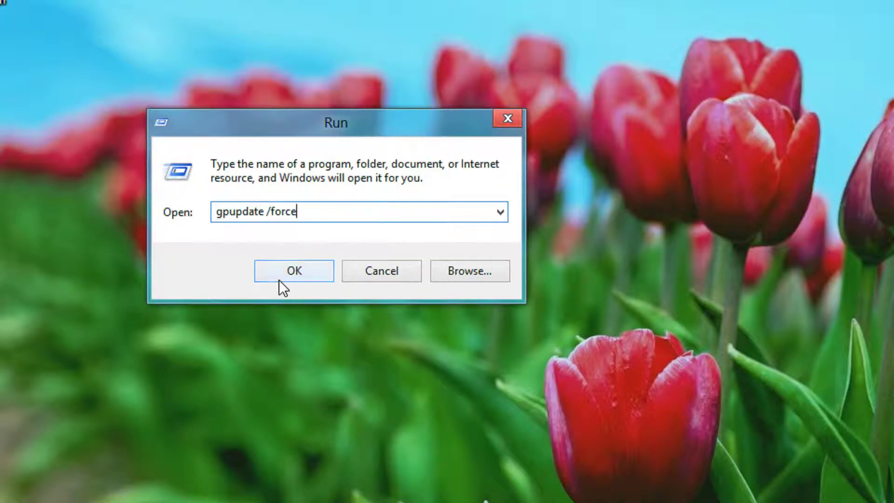
# Step: Launch gpupdate /force so the policy refresh runs in the console
pyautogui.click(279, 278)
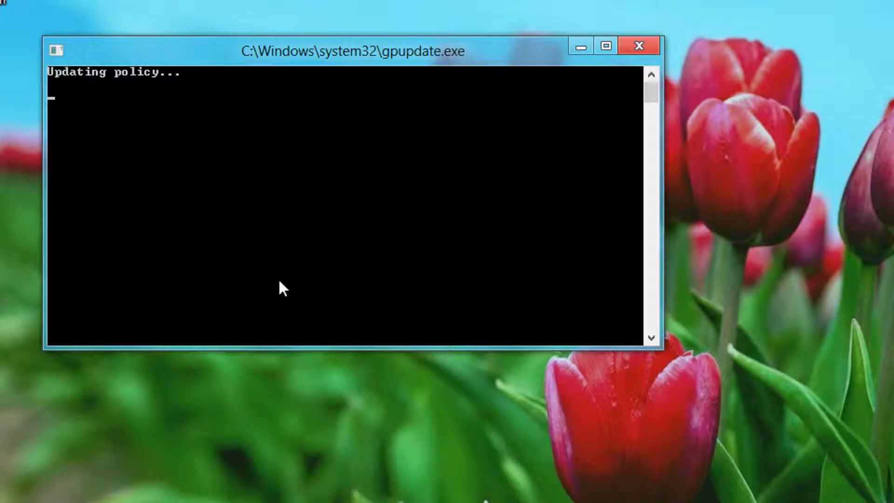